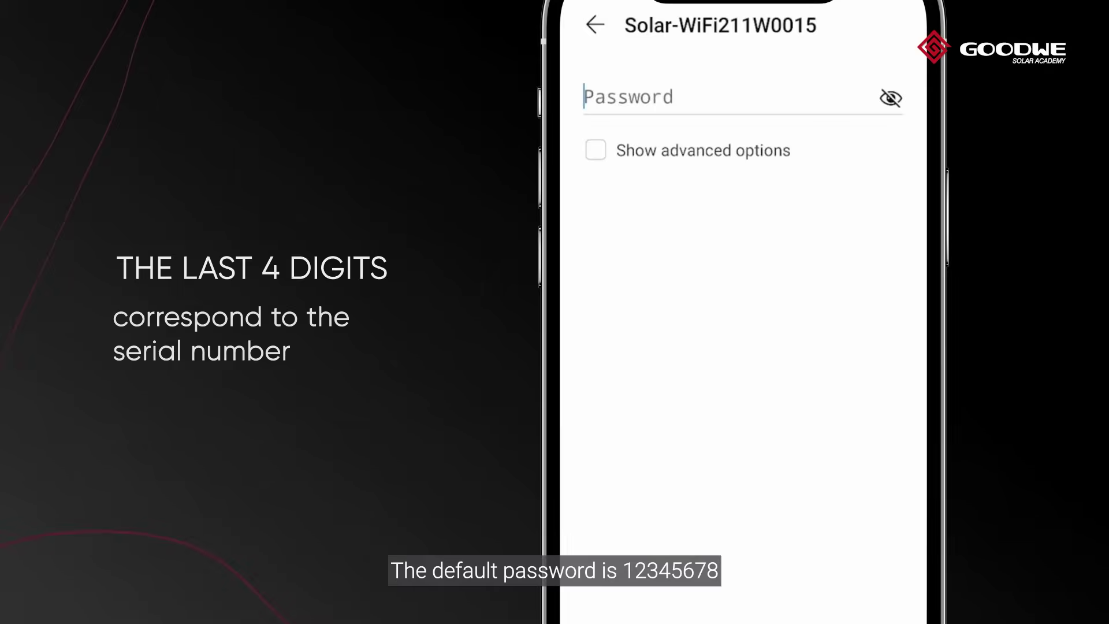
Step: Enter the default Wi-Fi password to join the Solar-WiFi211W0015 network
text(123456)
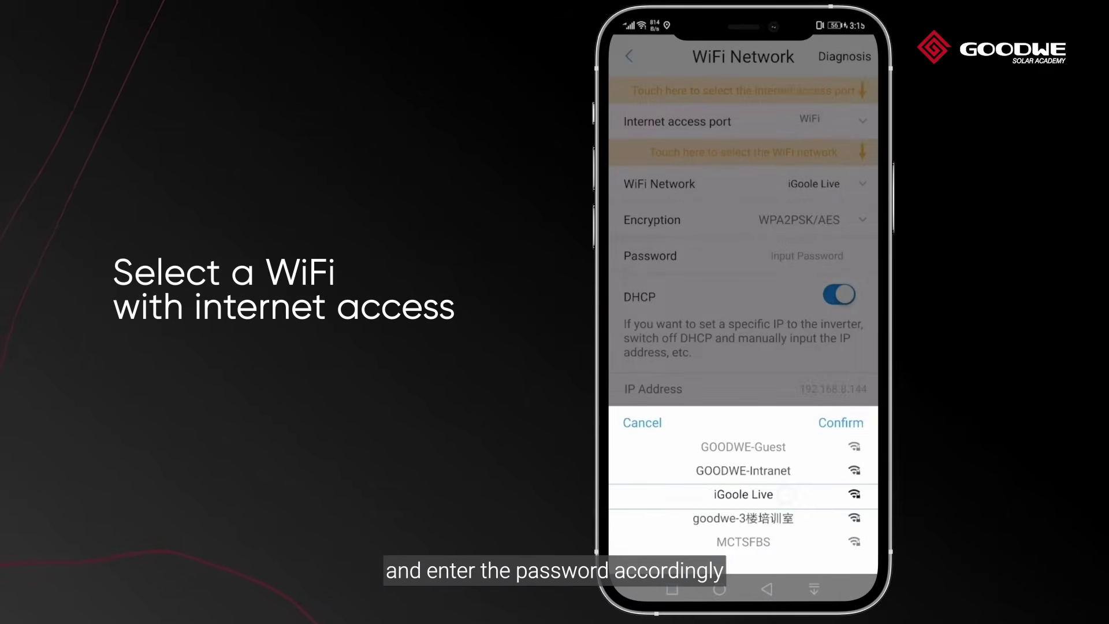
Step: Set the inverter to join iGoole Live with the router password and acknowledge the special-characters notice
click(849, 424)
text(*****)
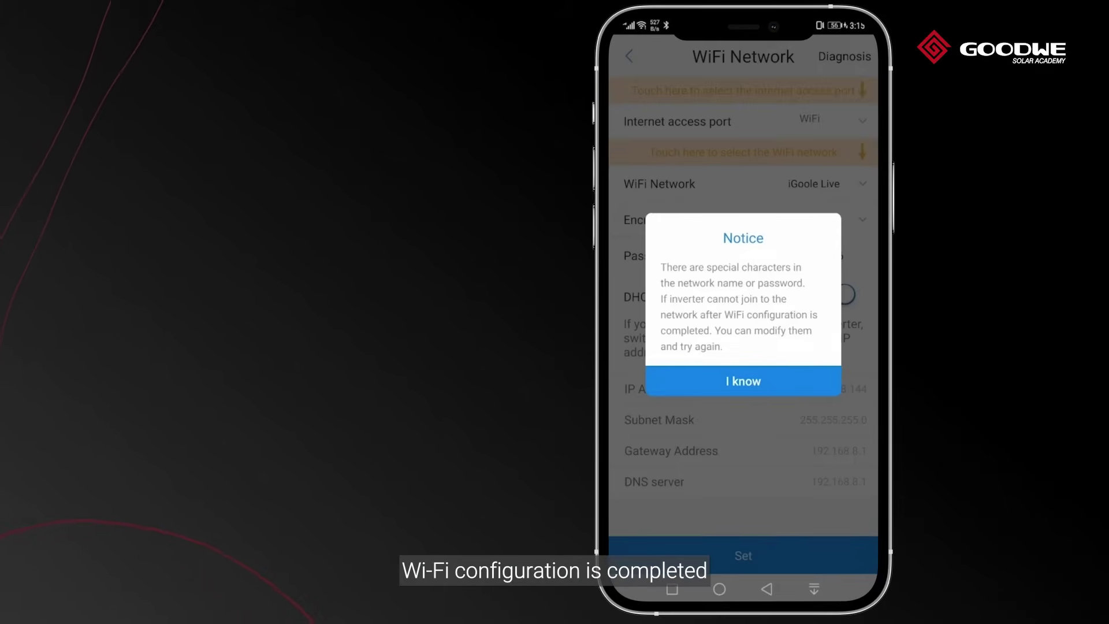
click(769, 382)
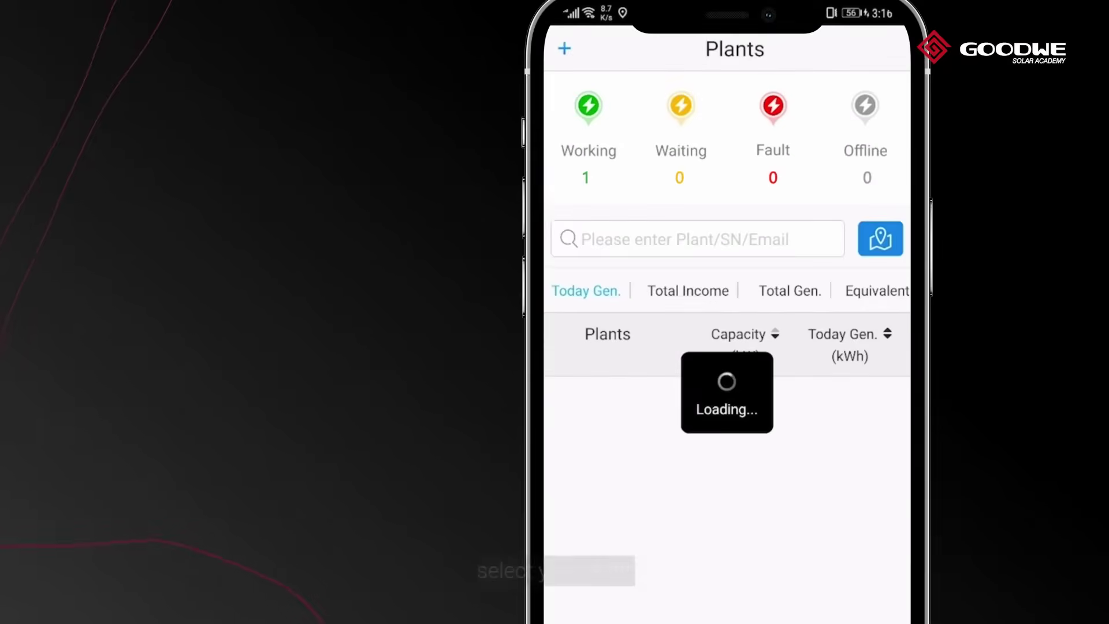
Step: Open the working plant's details, showing 9.301 kW generation
click(589, 398)
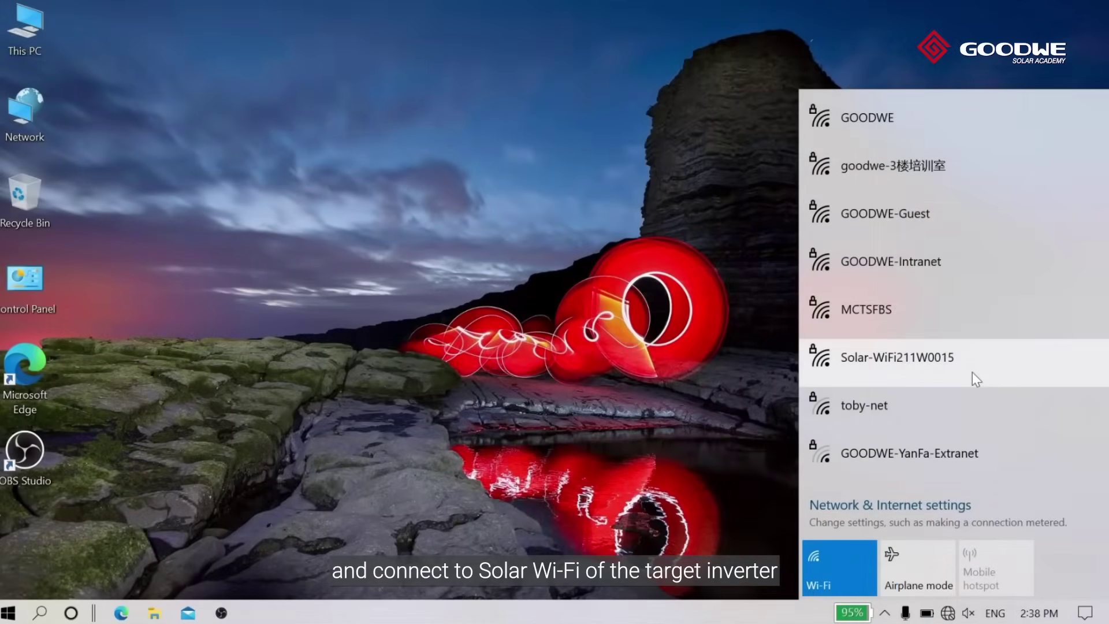
Step: Connect the laptop to Solar-WiFi211W0015 using its default security key
click(973, 372)
click(1035, 435)
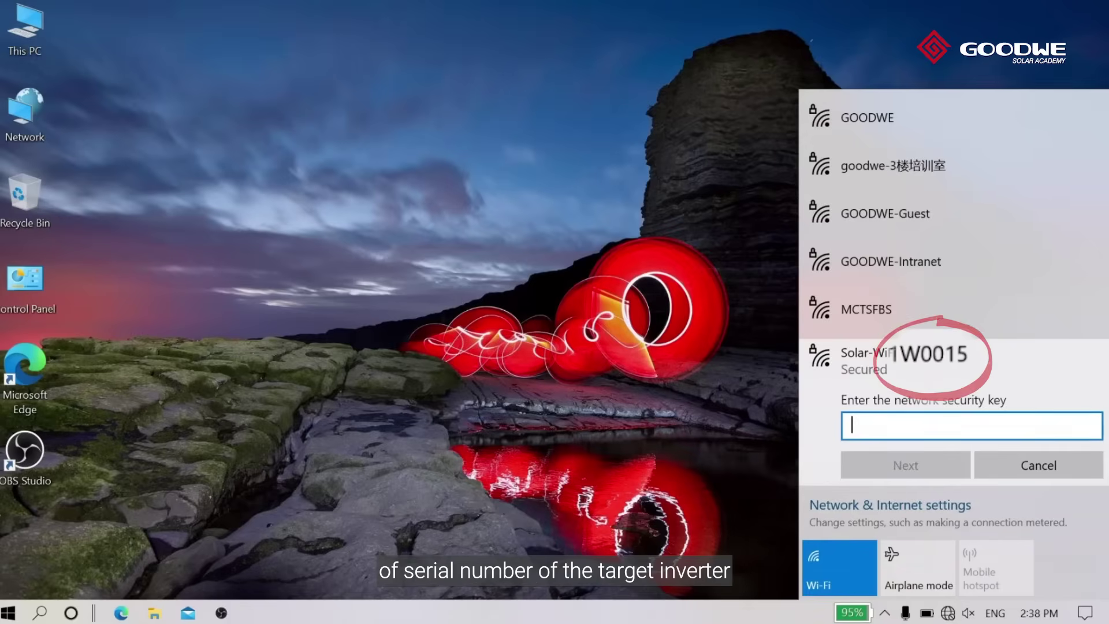
text(12345)
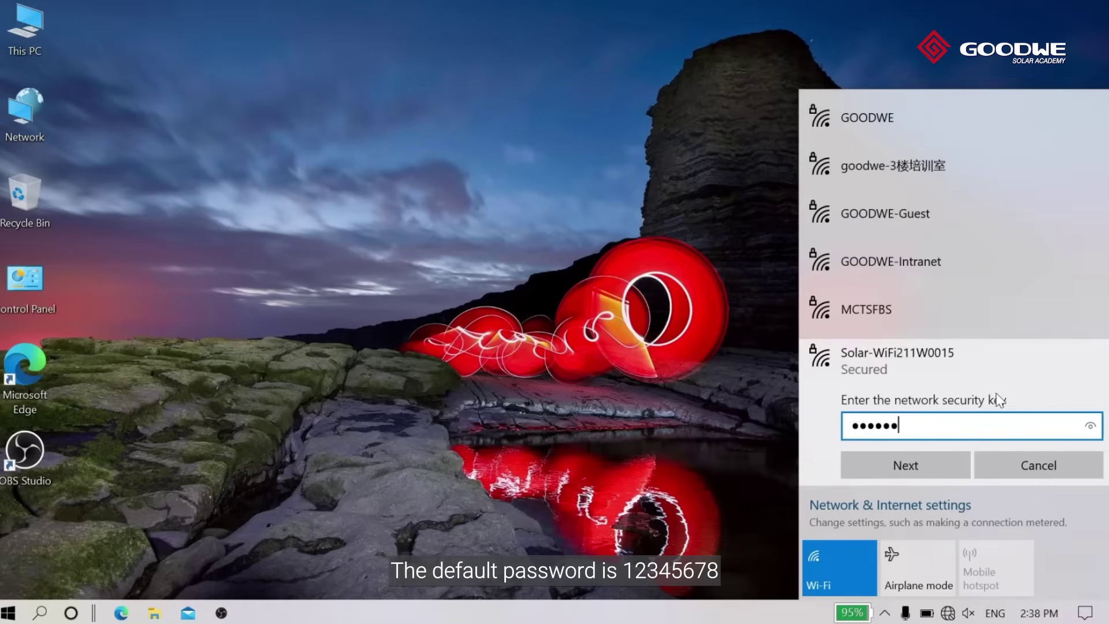
click(887, 464)
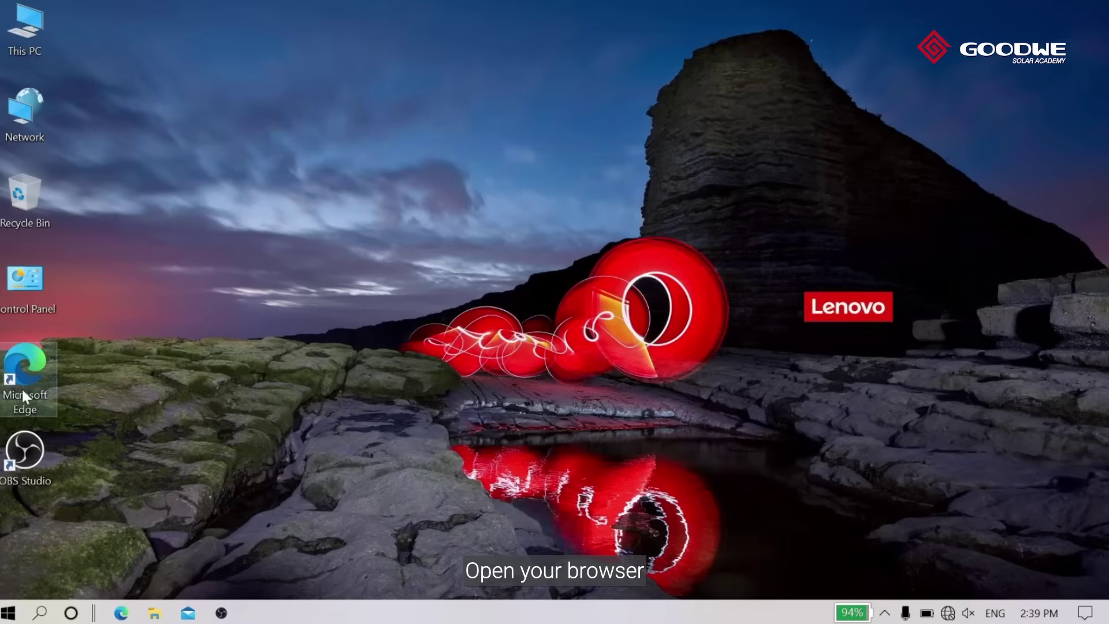
Step: Launch Edge and load the inverter's configuration page at 10.10.100.253
double_click(21, 363)
text(10.10.100.253)
key(Return)
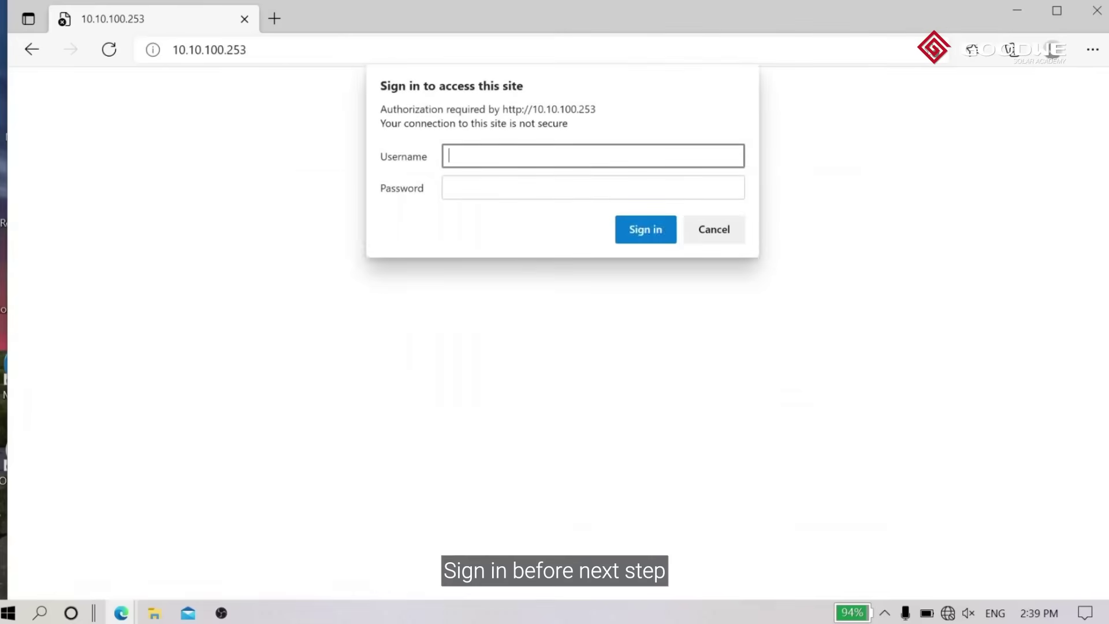
Step: Sign in with the admin account and decline saving the password
text(admin)
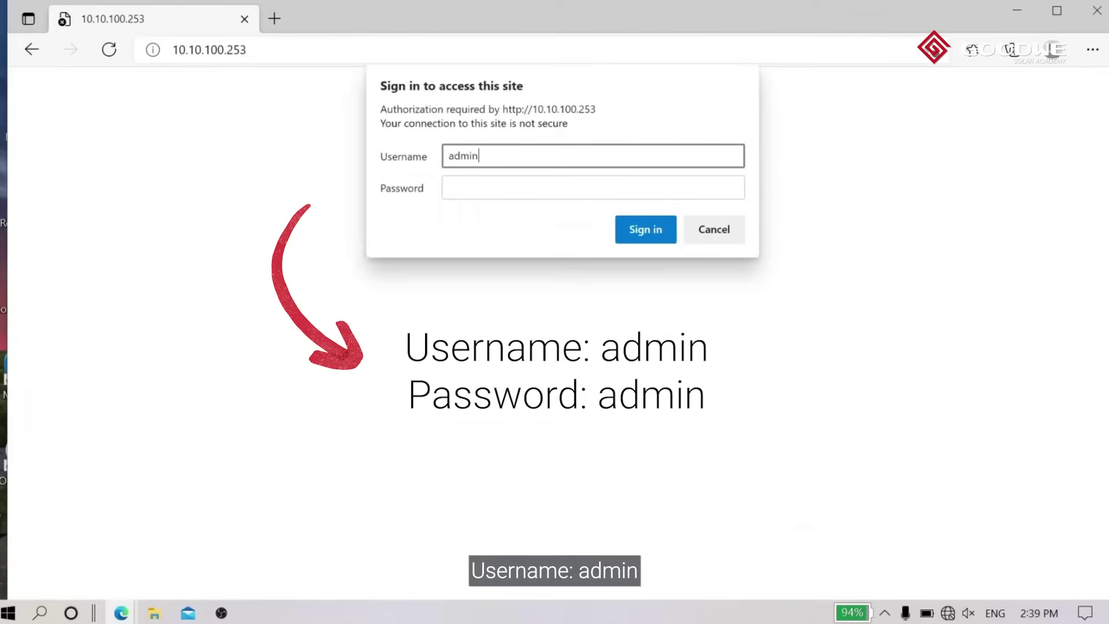
key(Tab)
text(ad)
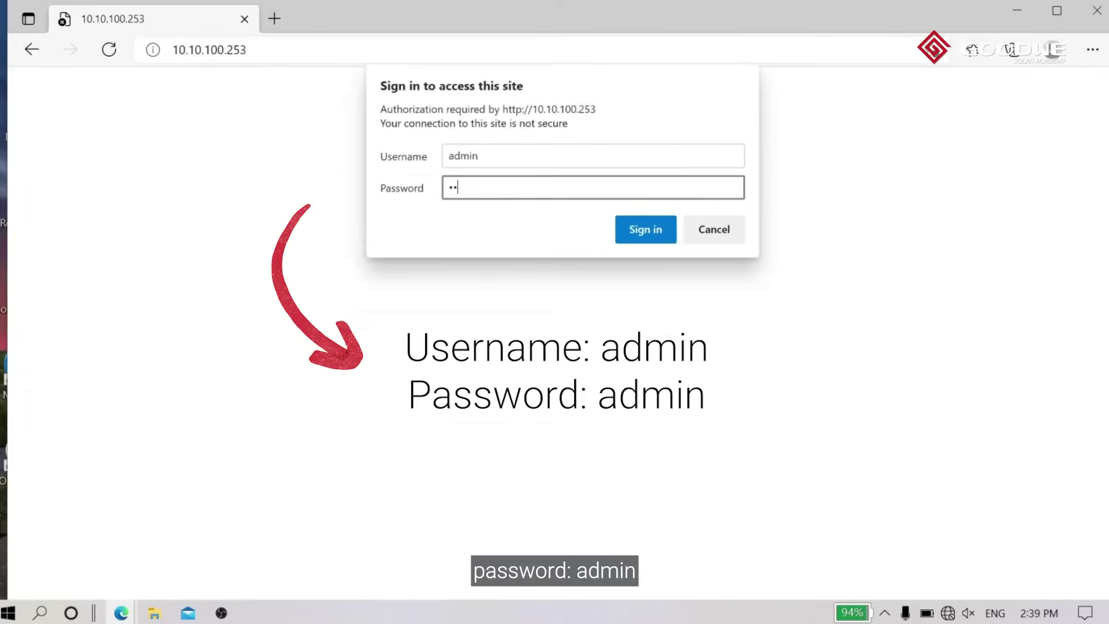
click(641, 229)
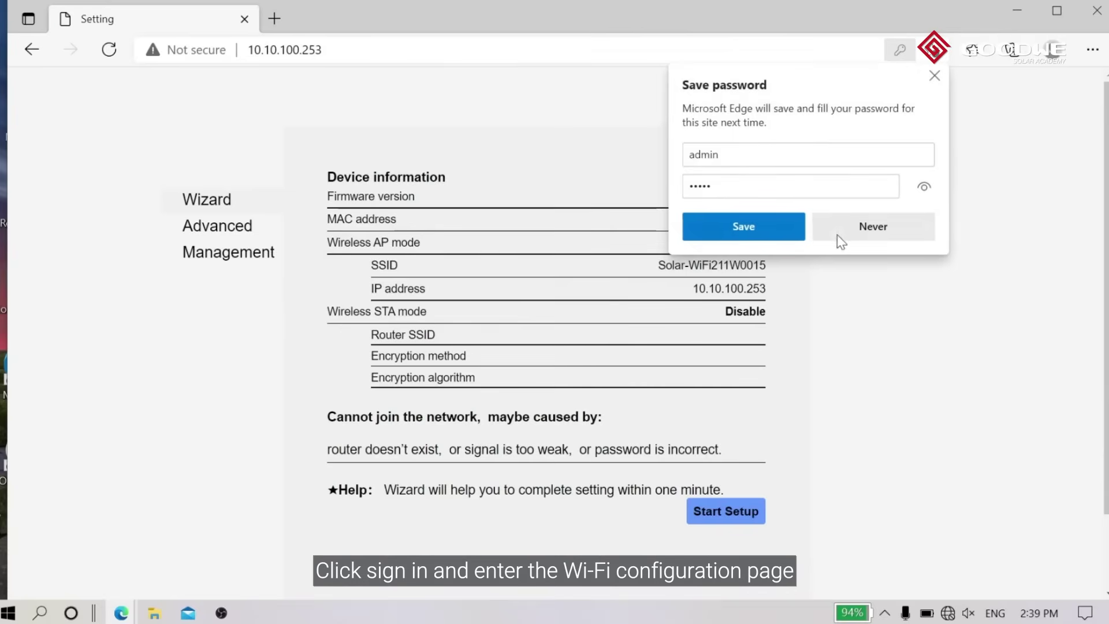
click(873, 226)
scroll(859, 341, down, 2)
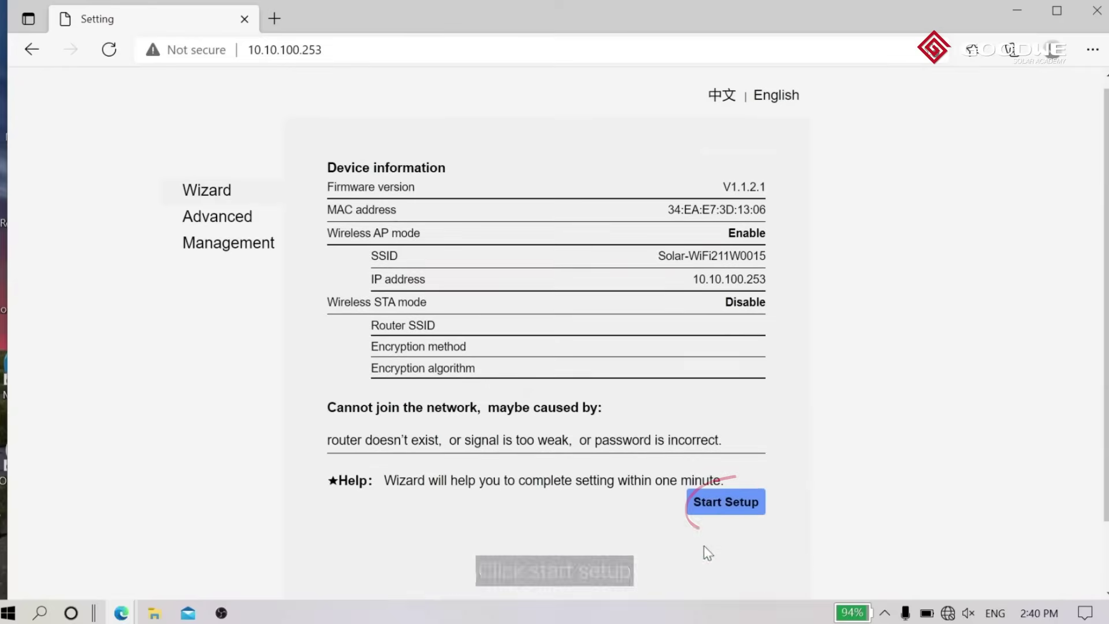
Step: Run the Wizard, choose iGoole Live, enter its password and save the router settings
click(726, 505)
click(645, 477)
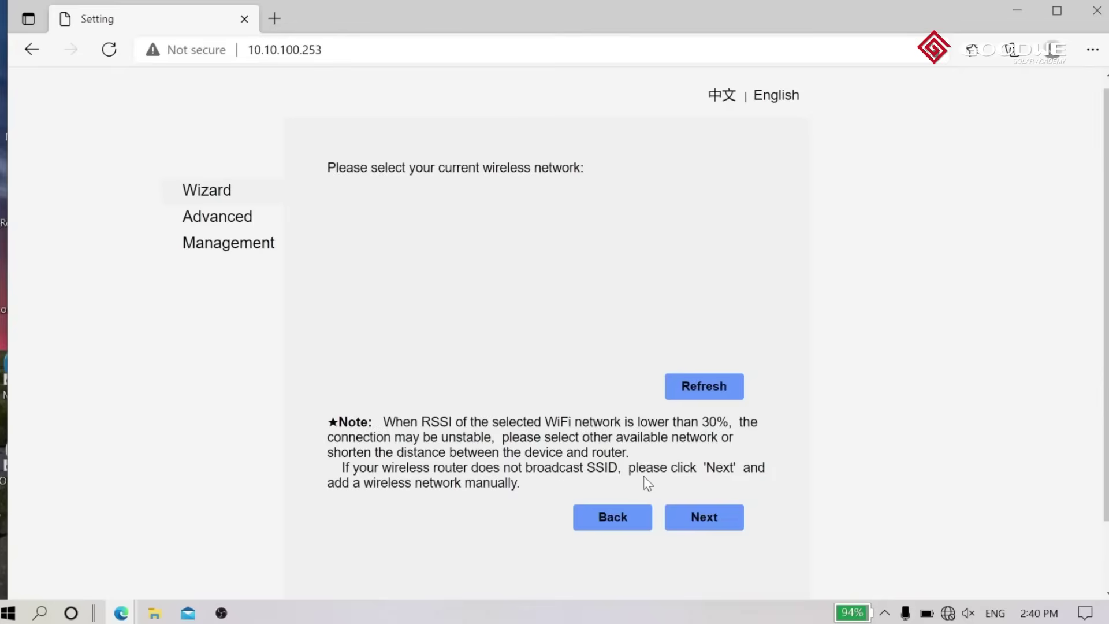
click(703, 398)
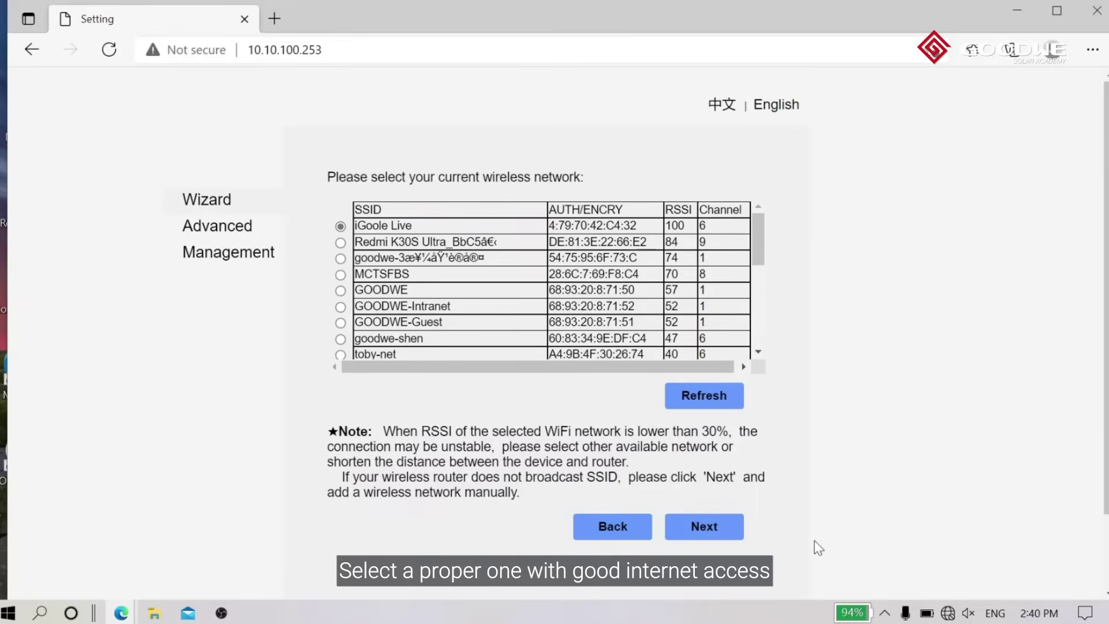
click(709, 533)
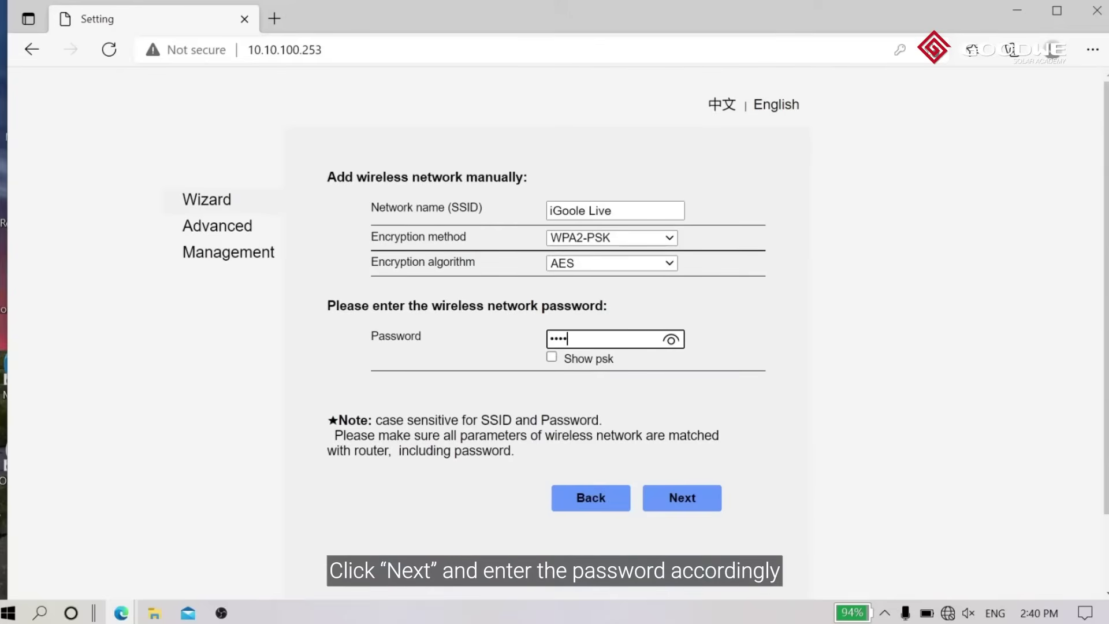
text(••)
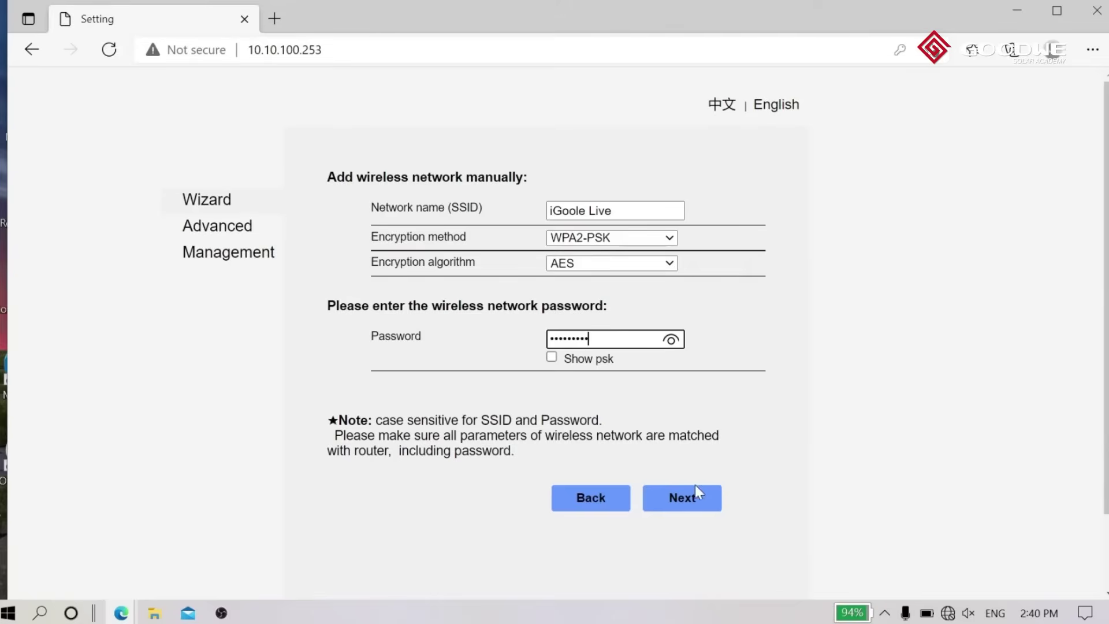
click(698, 504)
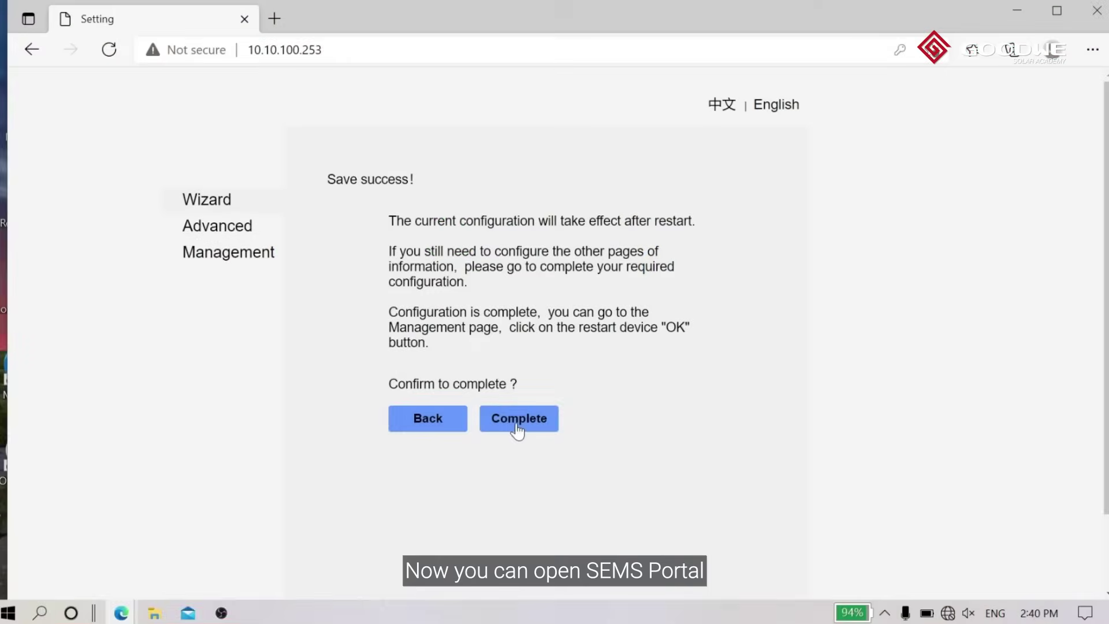
click(517, 419)
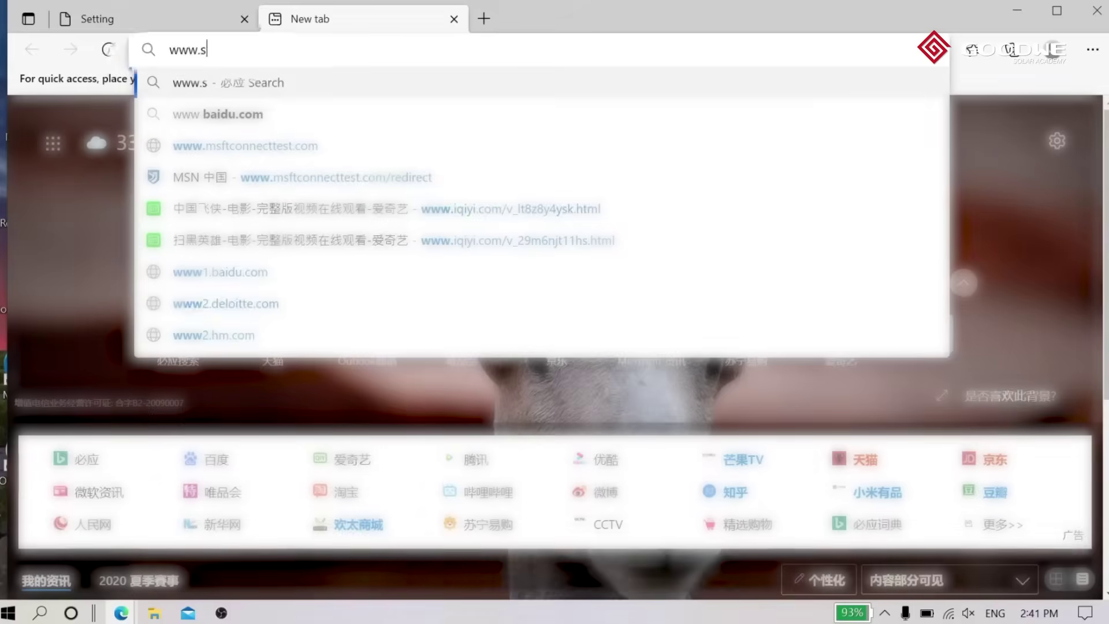
text(ems)
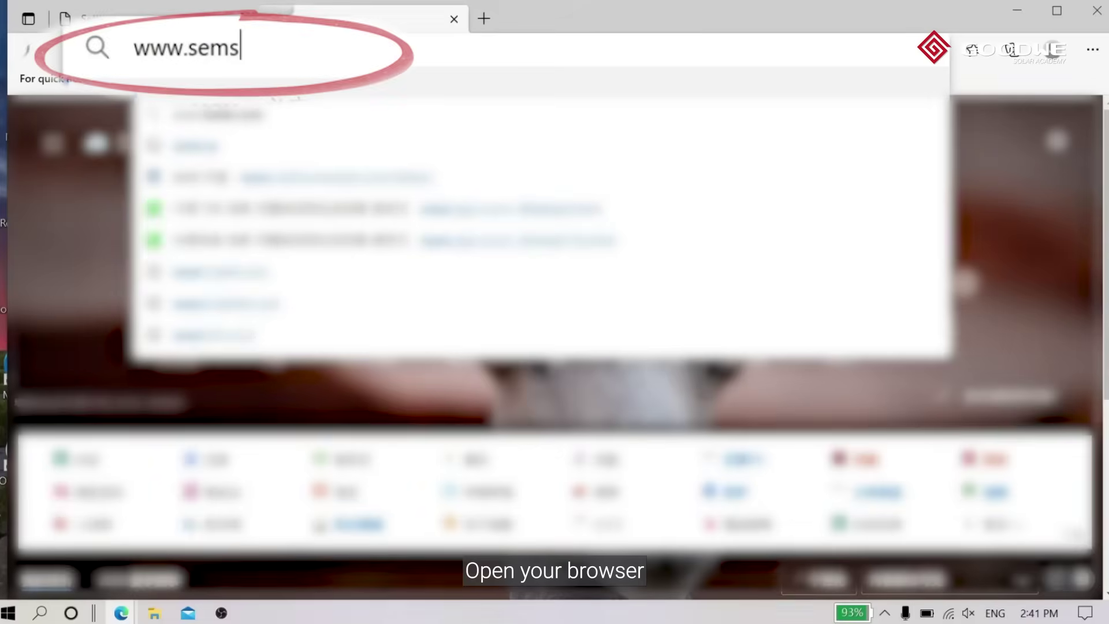
text(porta)
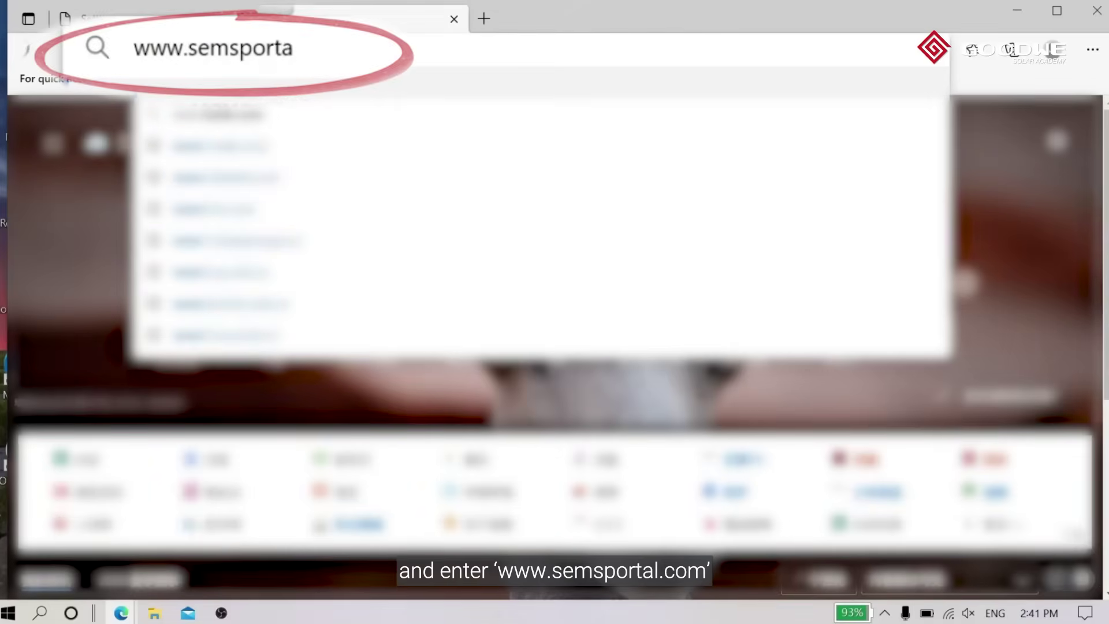
text(l.com)
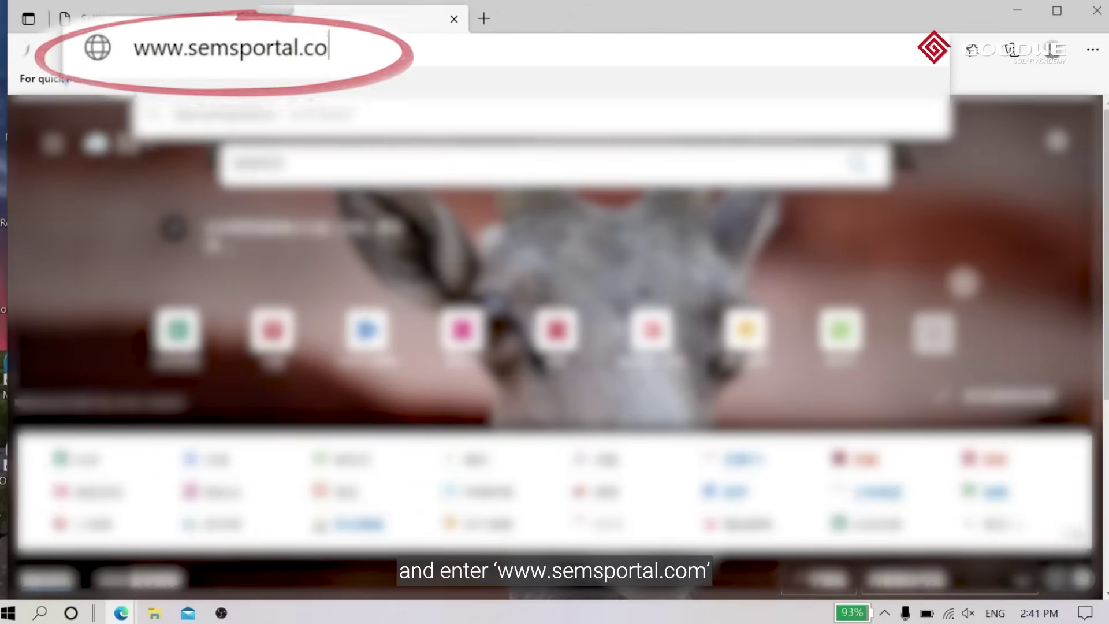
key(Return)
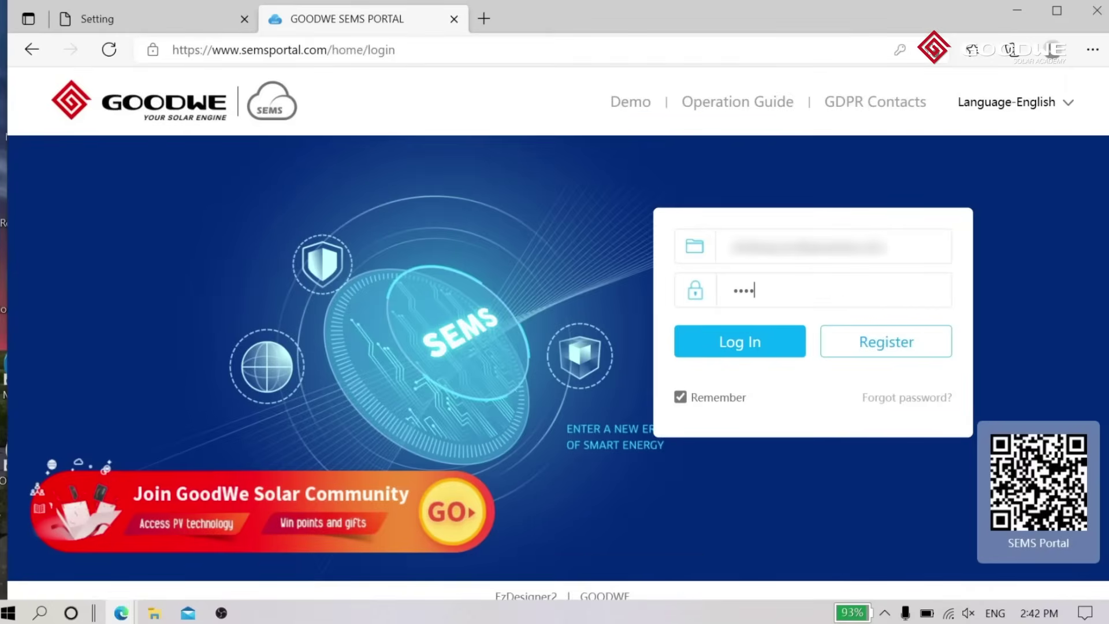
Step: Log in to SEMS Portal and open the 24/3 plant's status page
text(*)
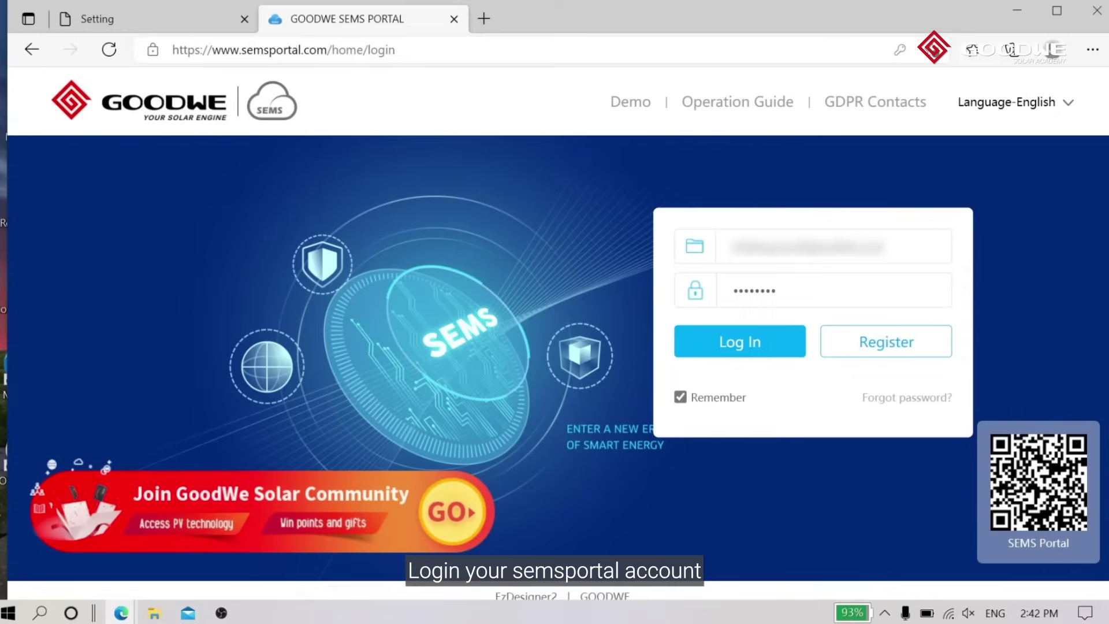
click(754, 342)
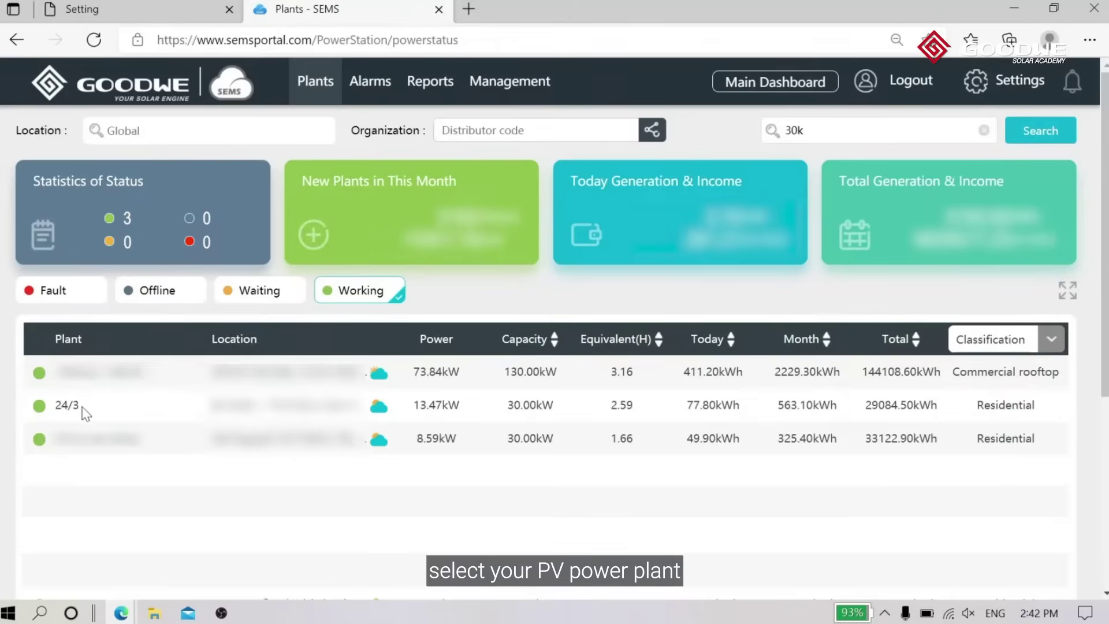
click(82, 408)
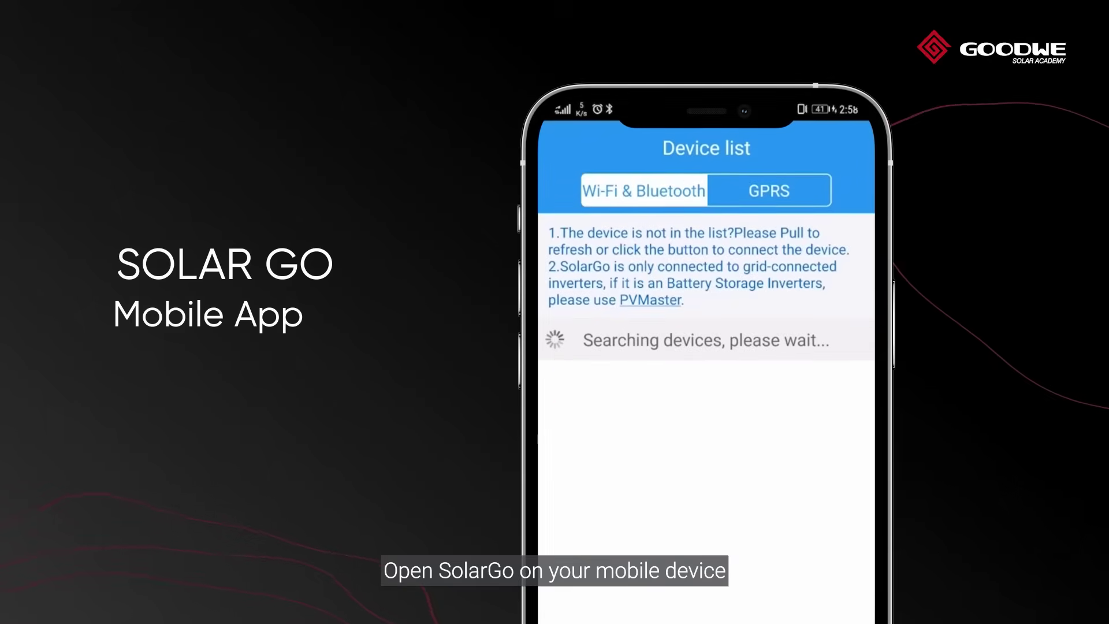
Step: Connect SolarGo to the inverter through the Solar-WiFi211W0015 hotspot using its password
click(755, 480)
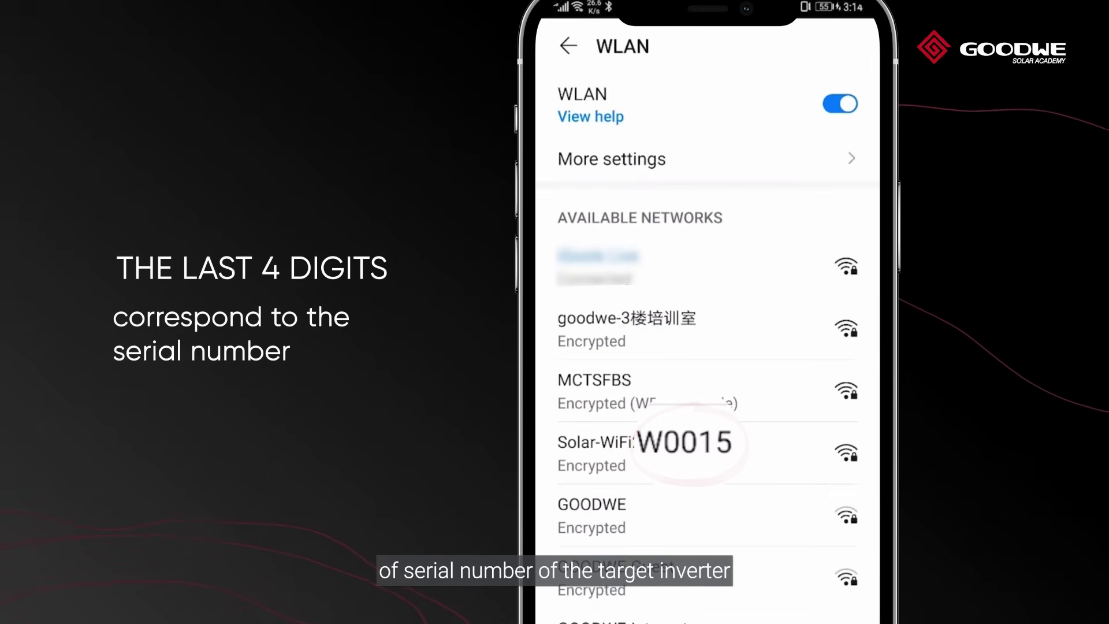
text(12345678)
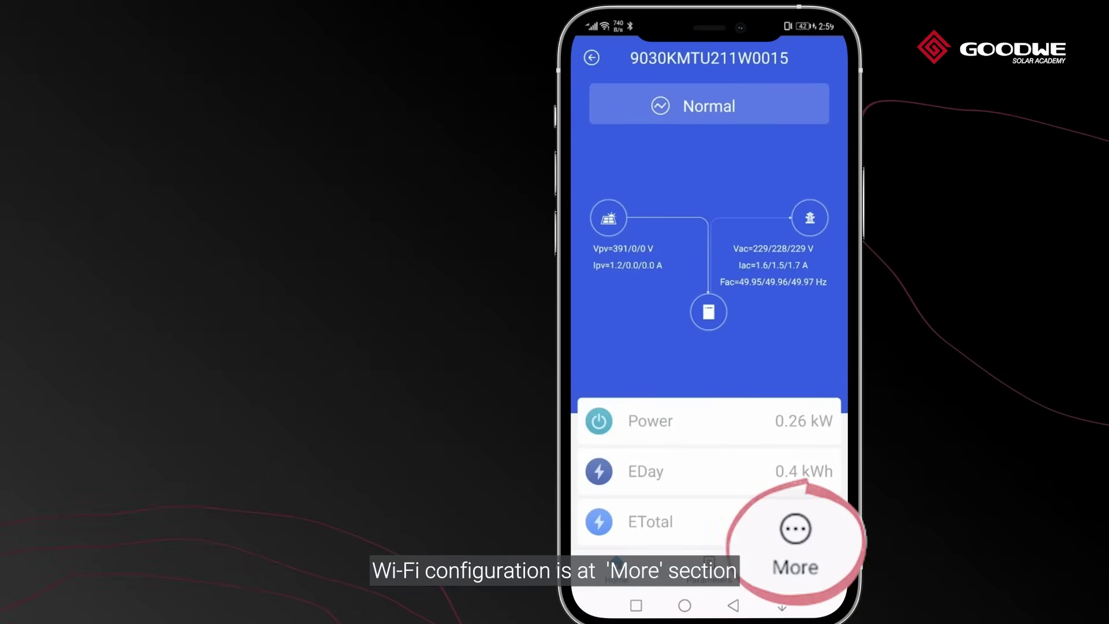
Step: Set Basic Setting > Router Connection to iGoole Live, then open the phone's WLAN settings
click(802, 569)
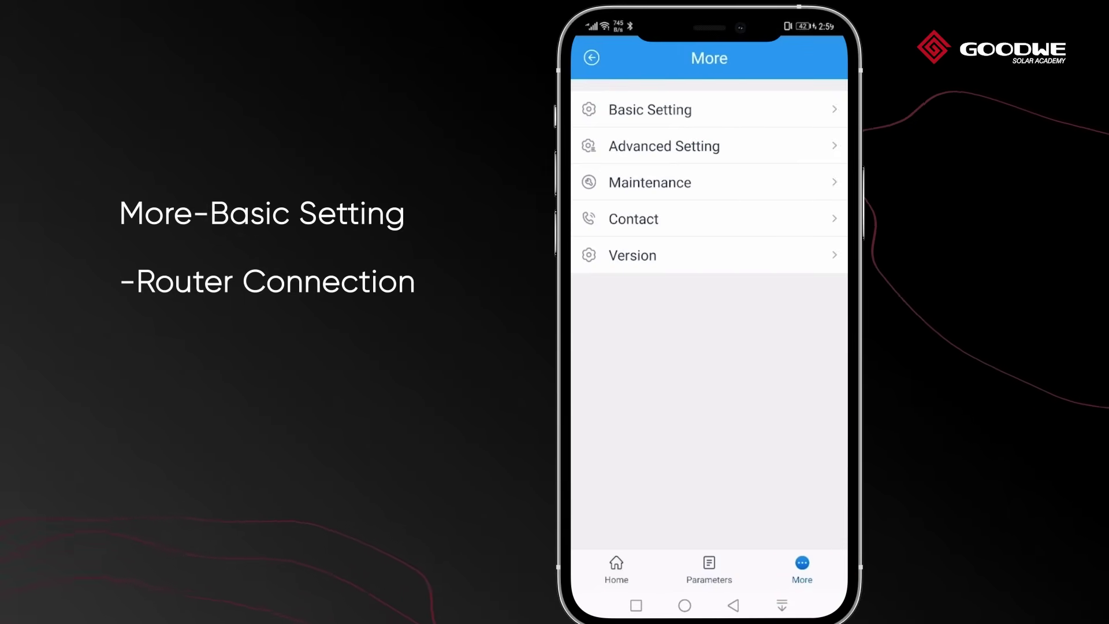
click(670, 108)
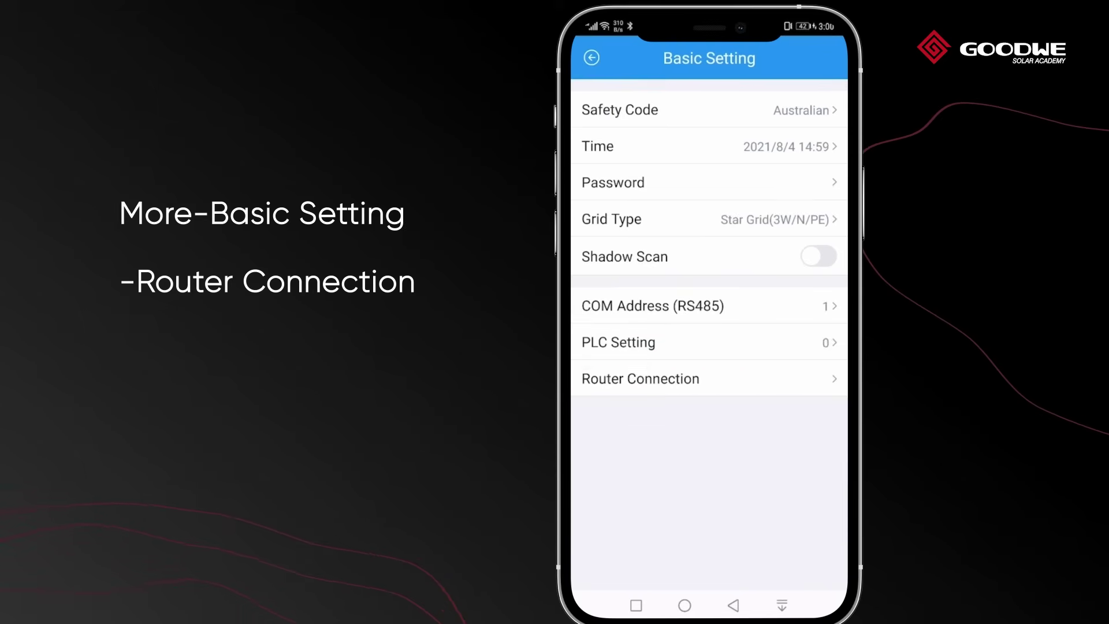
click(640, 378)
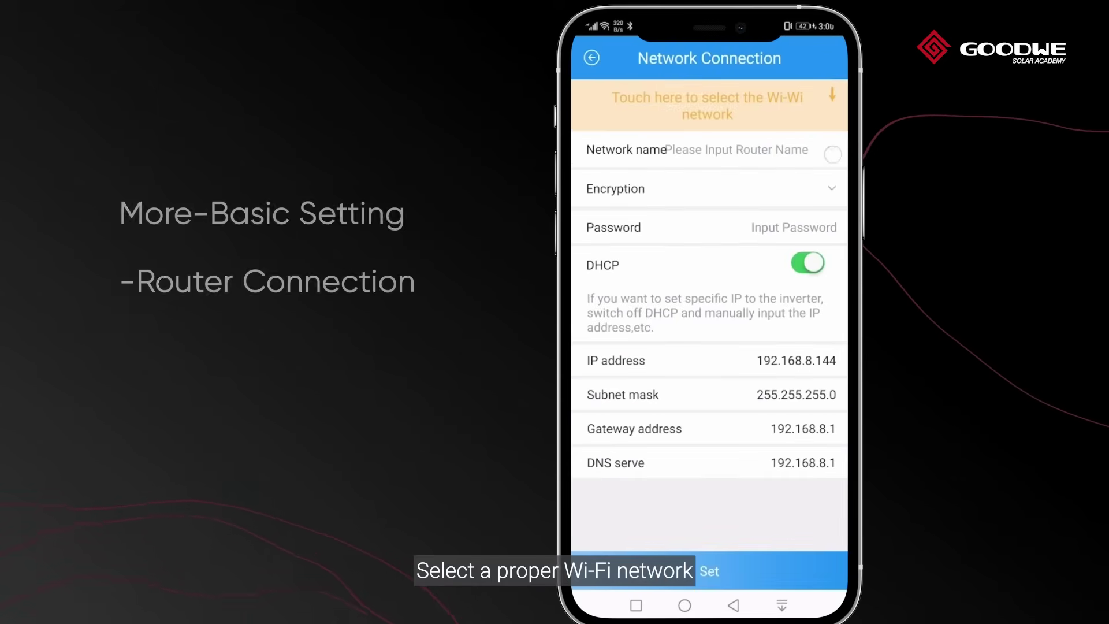
click(707, 105)
drag(765, 514, 763, 560)
click(723, 513)
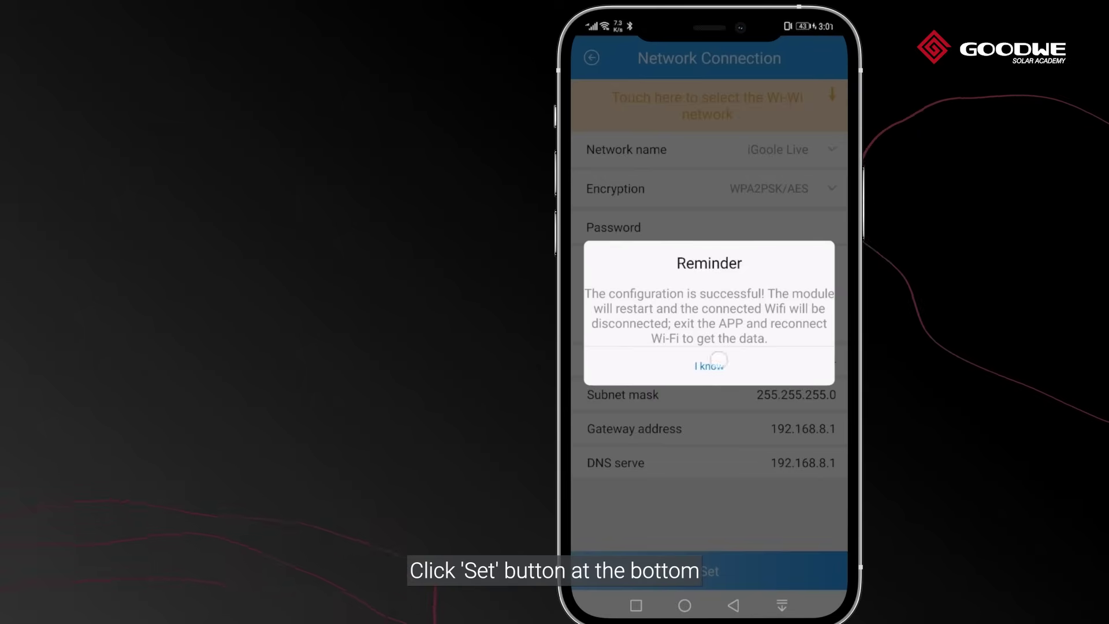
click(719, 359)
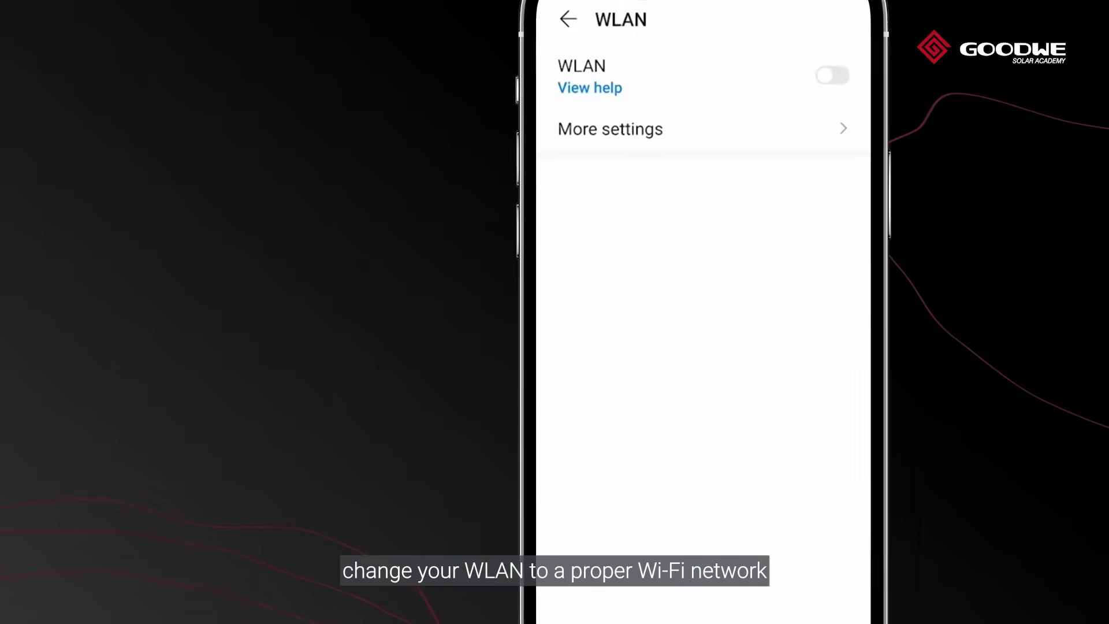
click(816, 104)
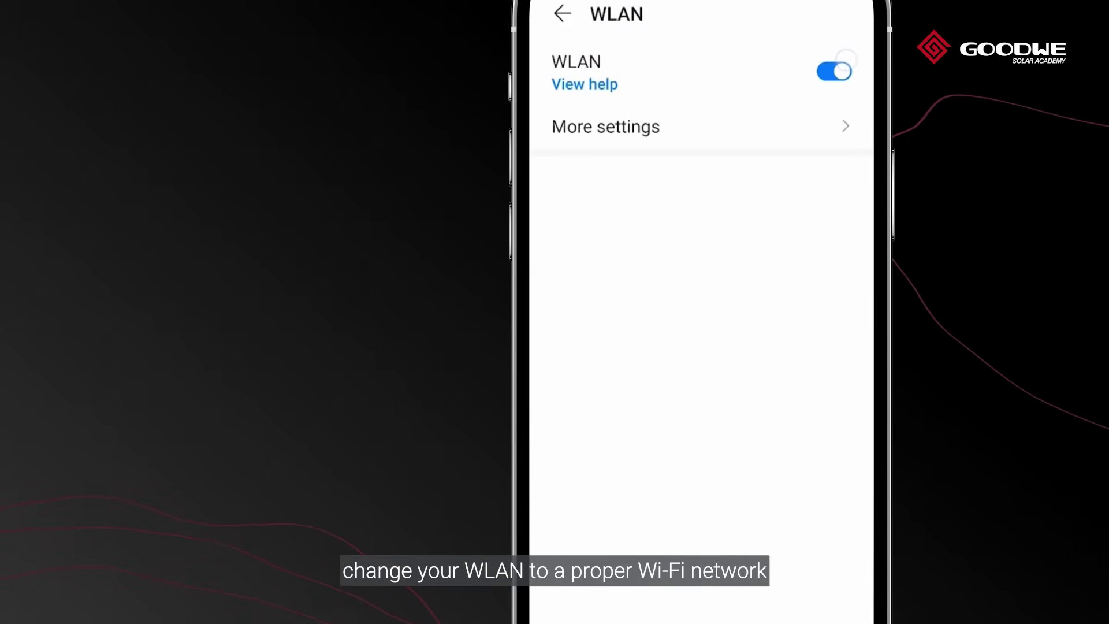